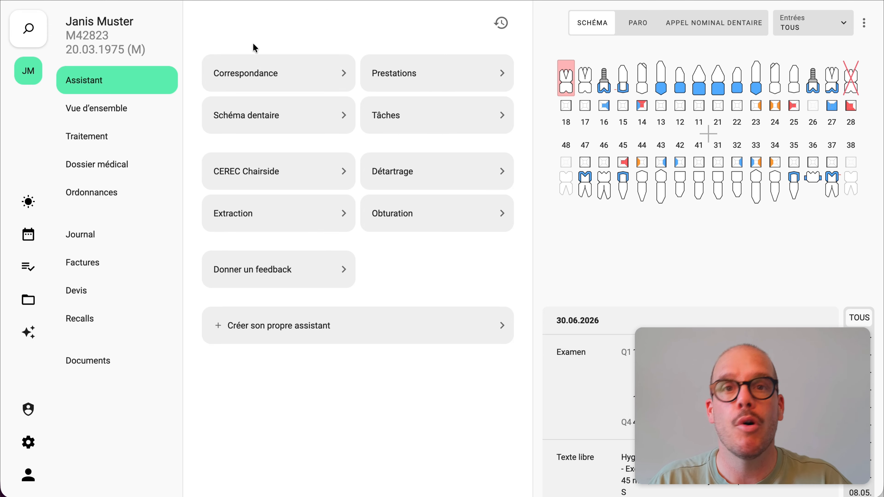
Ask the Correspondance assistant for a 50% work absence letter covering 3 weeks starting today
{"action": "left_click", "coordinate": [258, 74]}
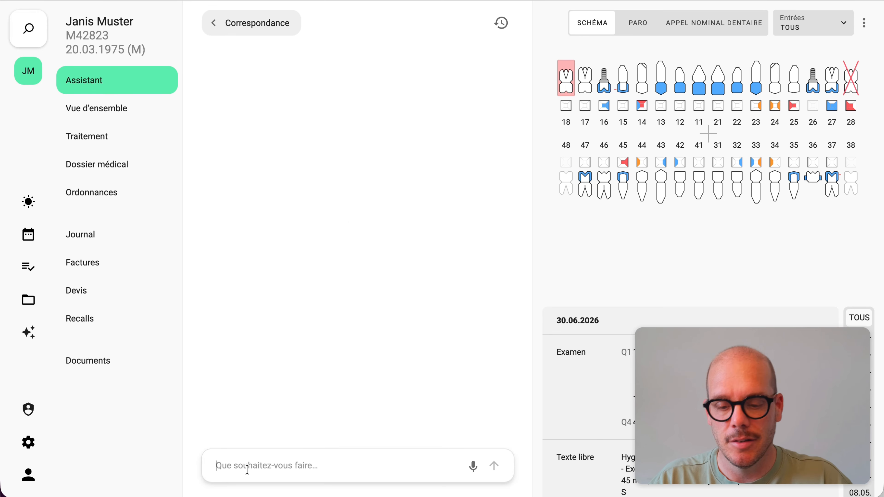
{"action": "type", "text": "faire une lettre d'absence autravail de 50% pendant 3 semaines a partir d'aujourd'hui"}
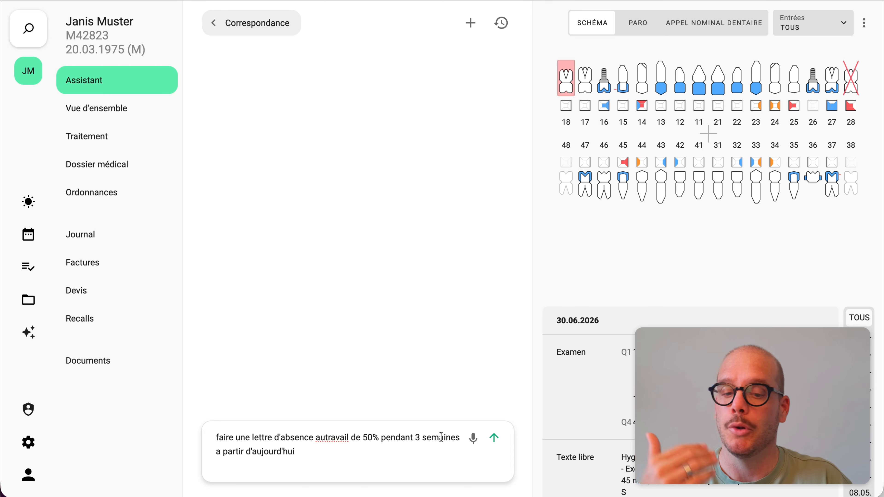
{"action": "key", "text": "Return"}
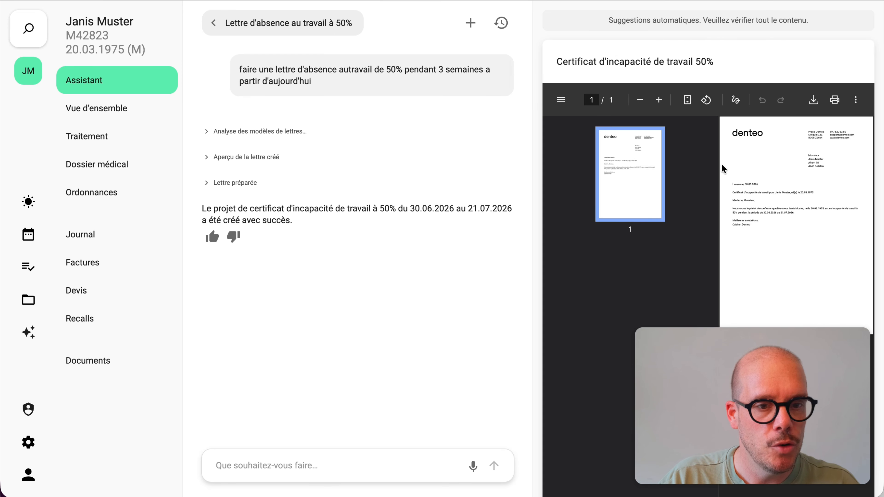
Review the generated 50% work incapacity certificate without page thumbnails and save it to the patient's record
{"action": "left_click", "coordinate": [560, 101]}
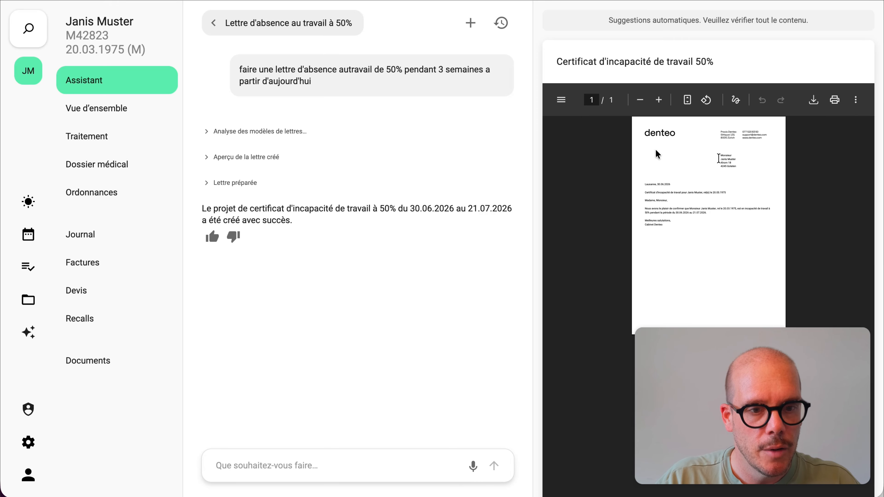
{"action": "scroll", "coordinate": [672, 288], "scroll_direction": "down", "scroll_amount": 2}
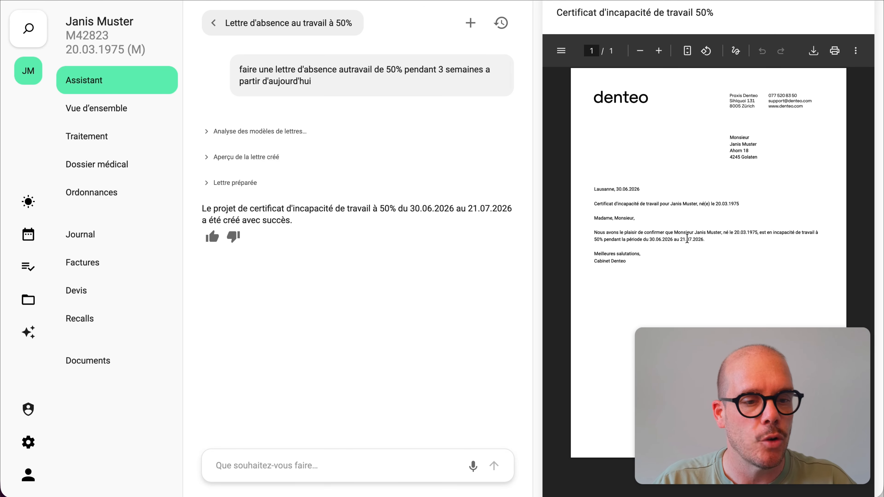
{"action": "scroll", "coordinate": [681, 268], "scroll_direction": "down", "scroll_amount": 1}
{"action": "scroll", "coordinate": [681, 268], "scroll_direction": "down", "scroll_amount": 1}
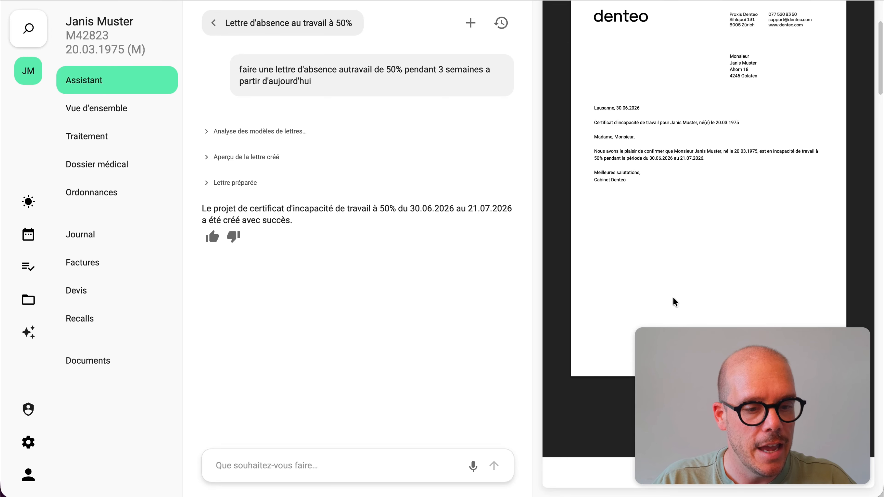
{"action": "scroll", "coordinate": [717, 314], "scroll_direction": "down", "scroll_amount": 3}
{"action": "scroll", "coordinate": [719, 292], "scroll_direction": "down", "scroll_amount": 5}
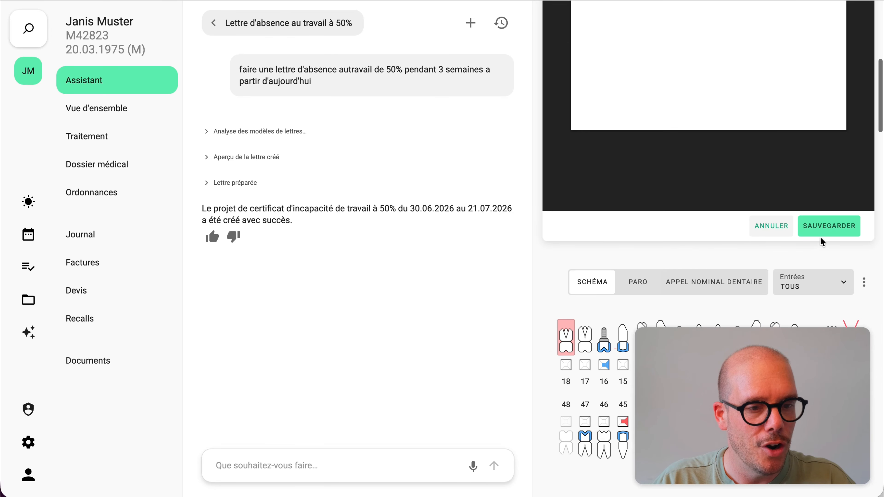
{"action": "left_click", "coordinate": [832, 227]}
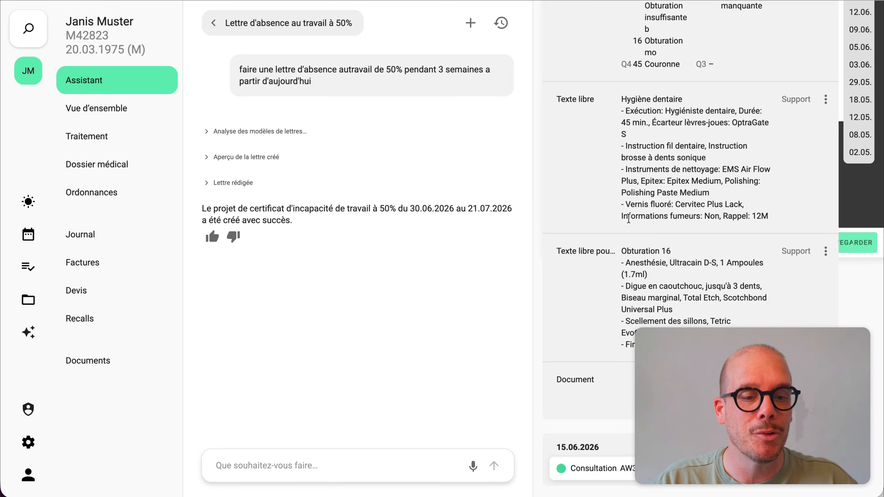
{"action": "scroll", "coordinate": [622, 178], "scroll_direction": "up", "scroll_amount": 5}
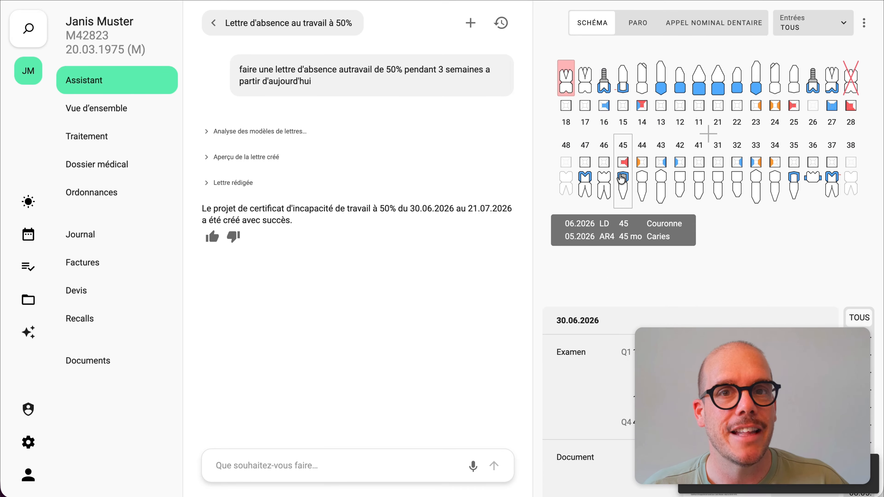
Return to the assistant list and start an Extraction documentation for tooth 45
{"action": "left_click", "coordinate": [242, 22]}
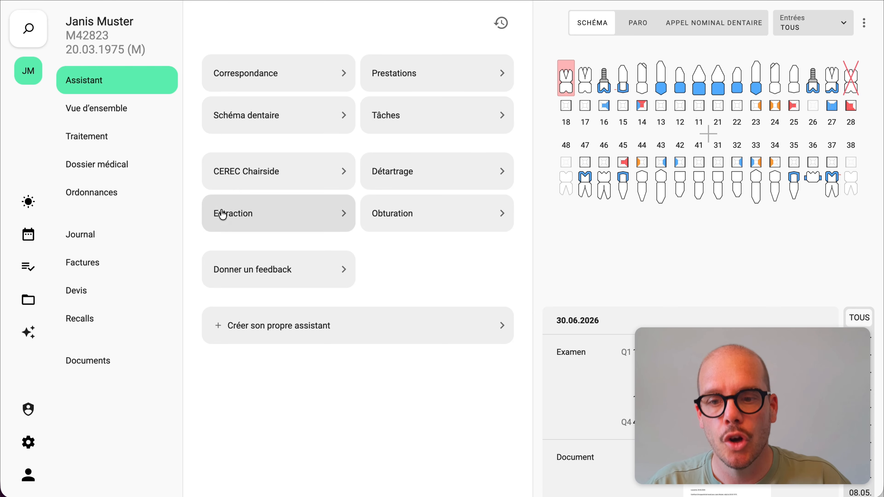
{"action": "left_click", "coordinate": [253, 219]}
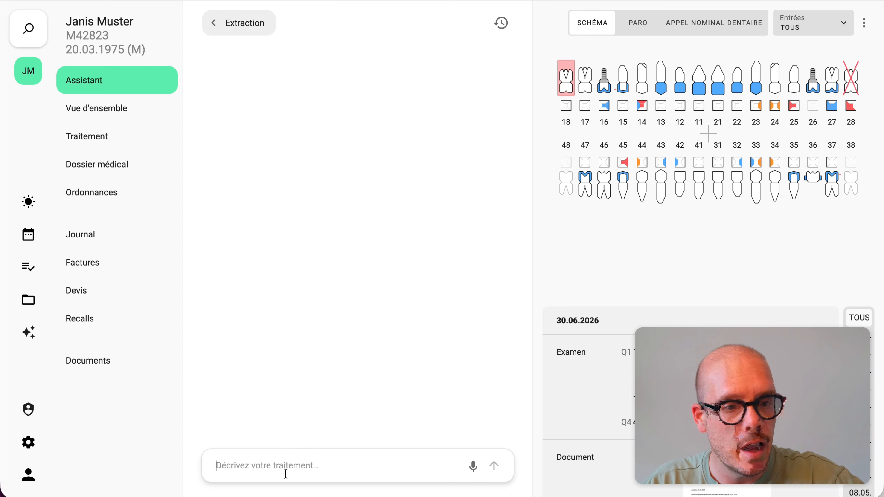
{"action": "type", "text": "45"}
{"action": "key", "text": "Return"}
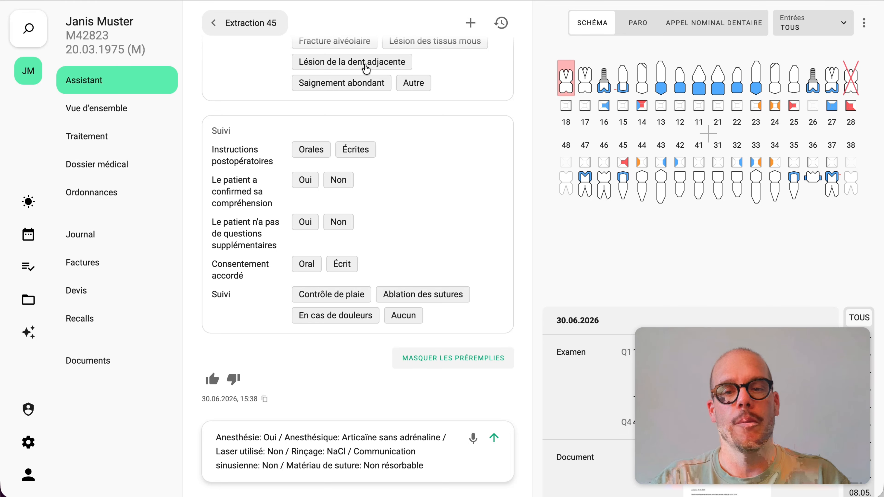
In the Intervention questions, set Extraction to Simple, Ampoules (1.7ml) to 1.5 and Curetage to Oui
{"action": "scroll", "coordinate": [362, 174], "scroll_direction": "up", "scroll_amount": 10}
{"action": "scroll", "coordinate": [380, 179], "scroll_direction": "up", "scroll_amount": 3}
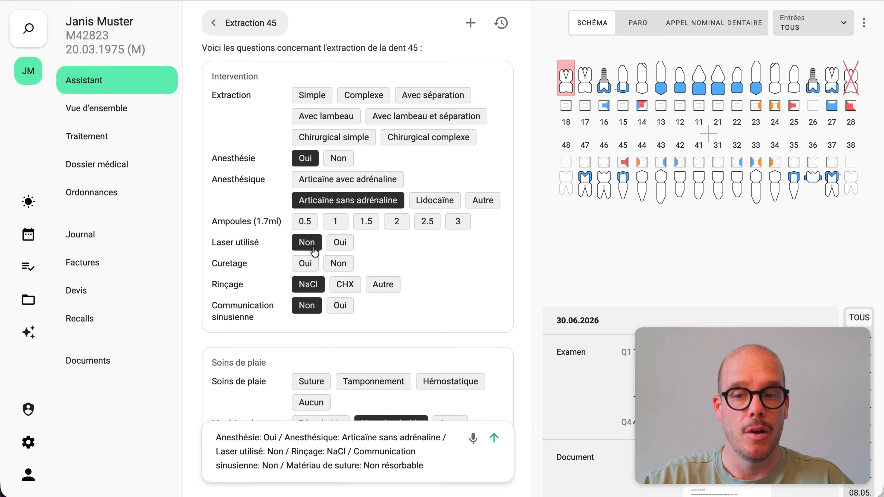
{"action": "scroll", "coordinate": [362, 362], "scroll_direction": "up", "scroll_amount": 2}
{"action": "scroll", "coordinate": [362, 364], "scroll_direction": "up", "scroll_amount": 1}
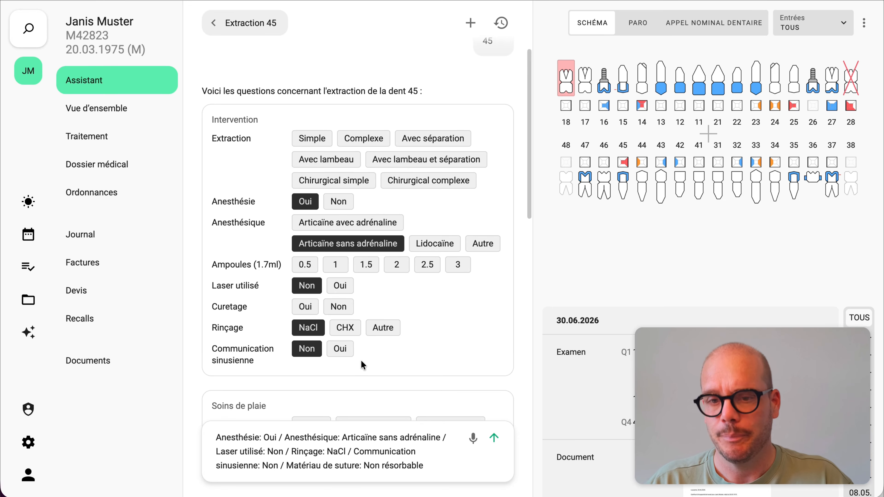
{"action": "left_click", "coordinate": [311, 141]}
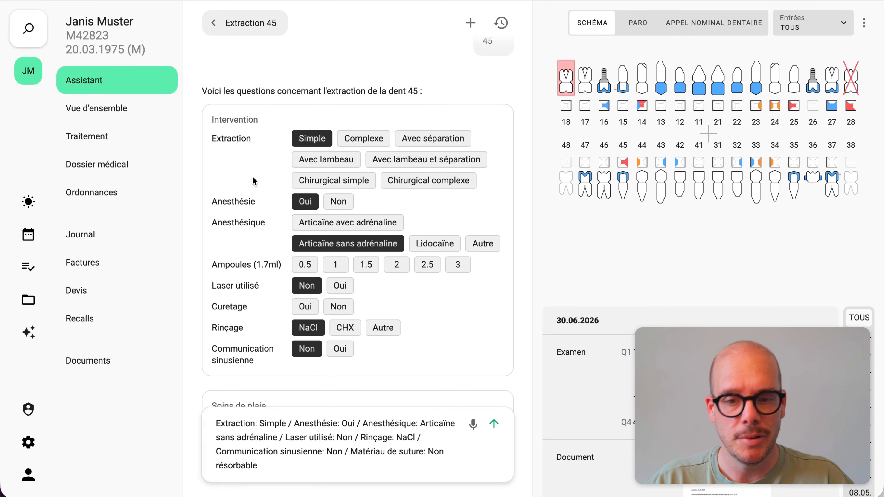
{"action": "left_click", "coordinate": [366, 264]}
{"action": "scroll", "coordinate": [374, 344], "scroll_direction": "down", "scroll_amount": 4}
{"action": "left_click", "coordinate": [305, 179]}
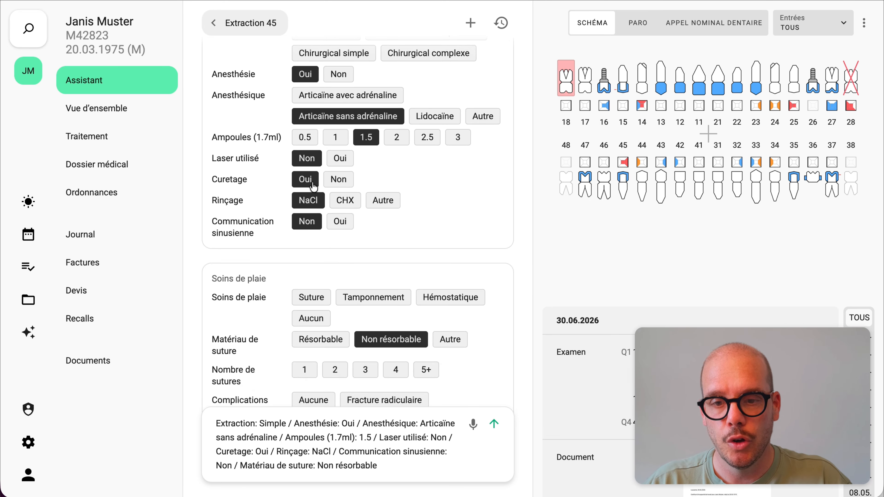
In the Soins de plaie questions, choose Suture, 2 sutures and Aucune for complications
{"action": "scroll", "coordinate": [278, 217], "scroll_direction": "down", "scroll_amount": 2}
{"action": "left_click", "coordinate": [310, 238]}
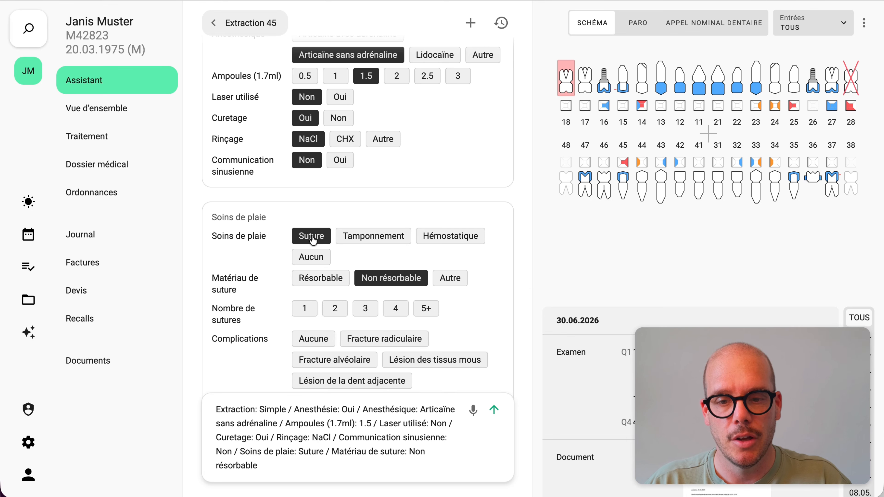
{"action": "scroll", "coordinate": [336, 277], "scroll_direction": "down", "scroll_amount": 2}
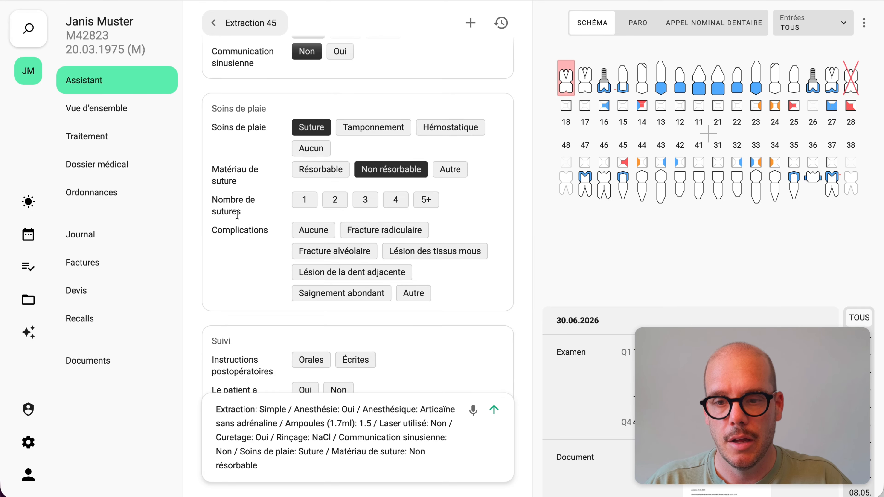
{"action": "left_click", "coordinate": [334, 200]}
{"action": "scroll", "coordinate": [308, 245], "scroll_direction": "down", "scroll_amount": 2}
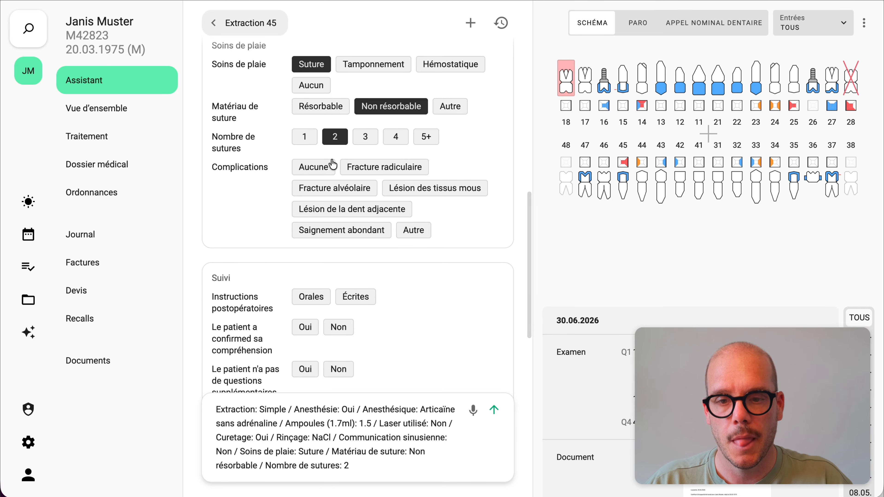
{"action": "left_click", "coordinate": [312, 169]}
Answer the Suivi questions with Orales instructions, Oui for understanding and no further questions, Oral consent and Contrôle de plaie, and submit all answers
{"action": "scroll", "coordinate": [313, 169], "scroll_direction": "down", "scroll_amount": 3}
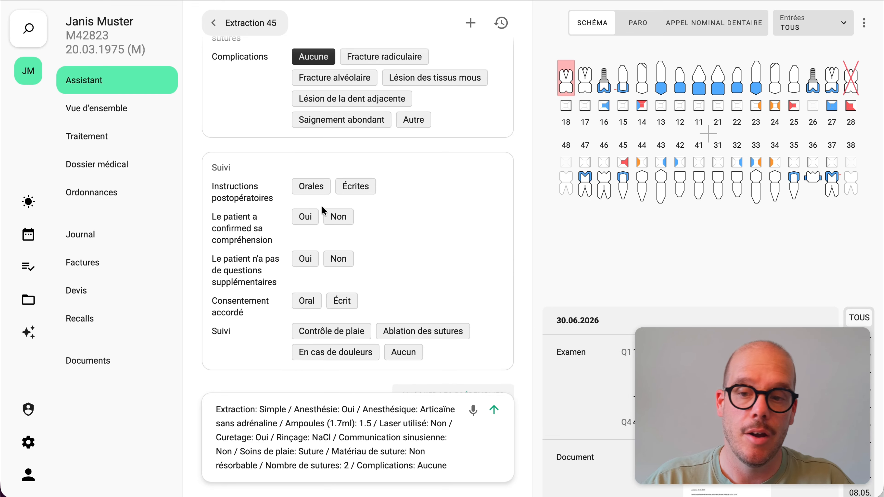
{"action": "left_click", "coordinate": [313, 195]}
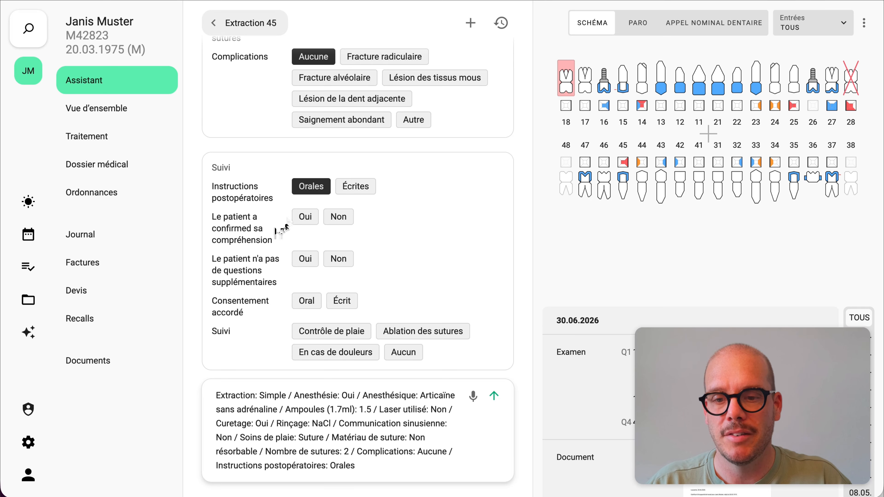
{"action": "left_click", "coordinate": [302, 220]}
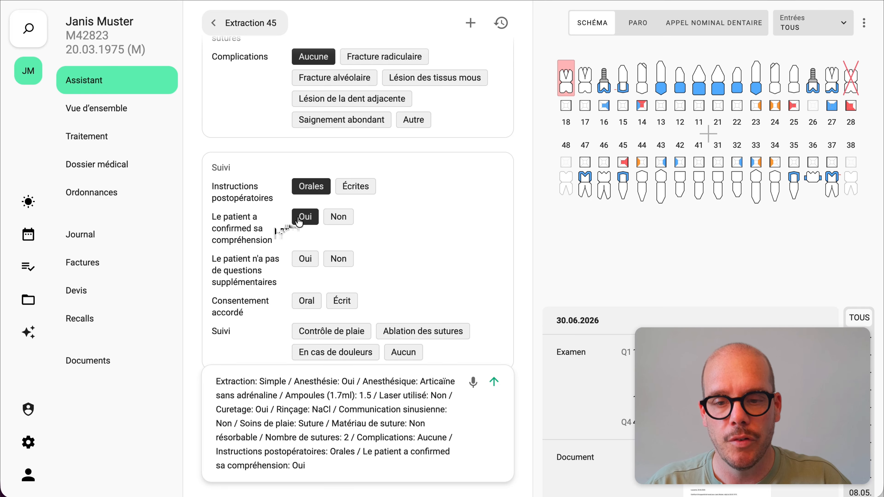
{"action": "left_click", "coordinate": [305, 259]}
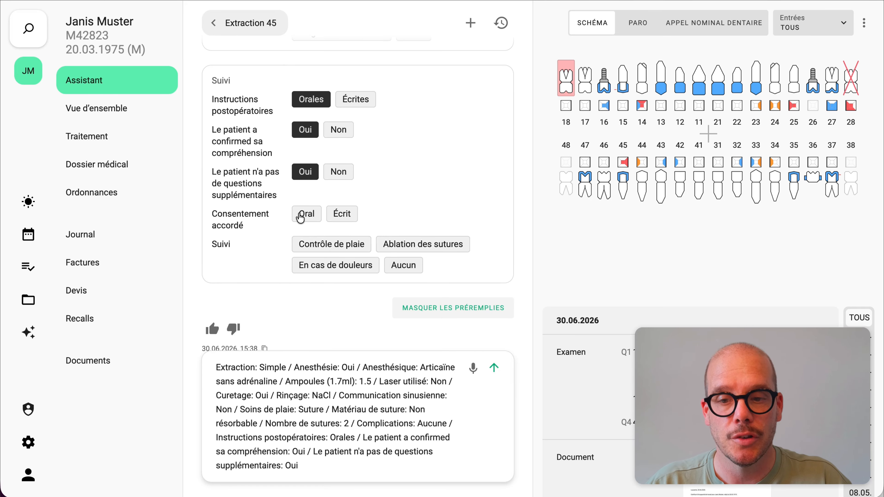
{"action": "left_click", "coordinate": [305, 218]}
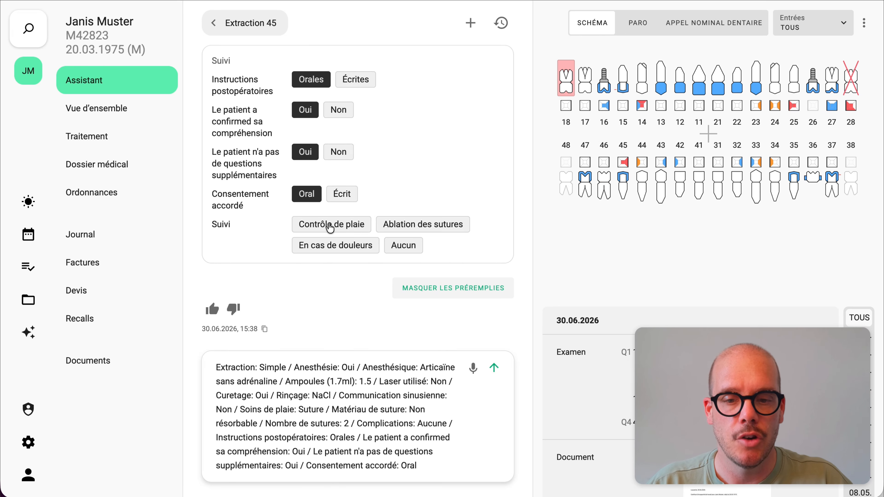
{"action": "left_click", "coordinate": [330, 227]}
{"action": "left_click", "coordinate": [423, 377]}
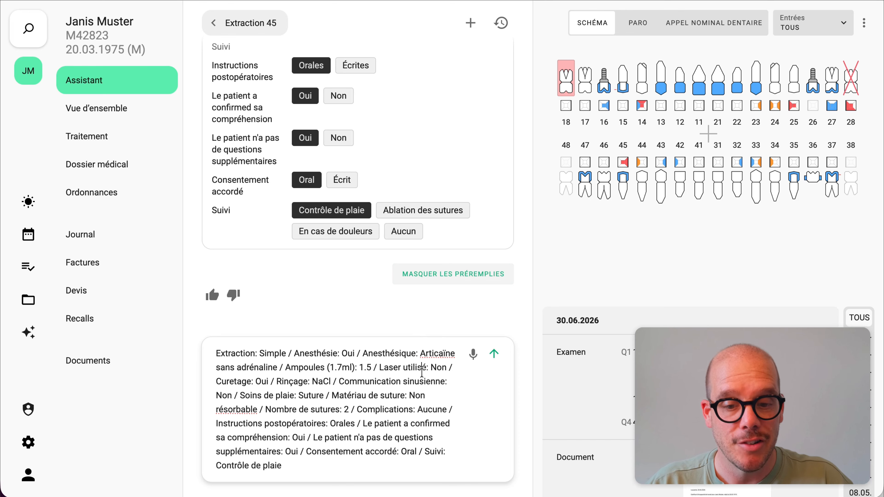
{"action": "key", "text": "Return"}
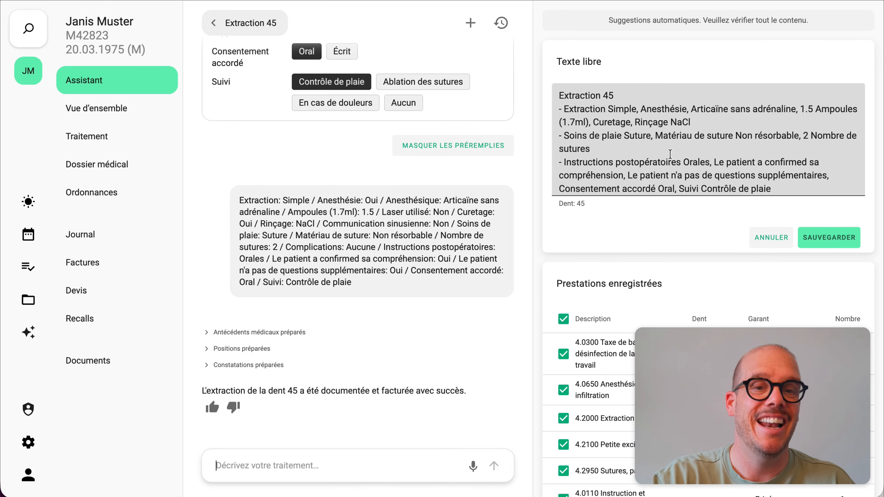
Review the generated Extraction 45 free-text note and save it
{"action": "scroll", "coordinate": [669, 154], "scroll_direction": "down", "scroll_amount": 1}
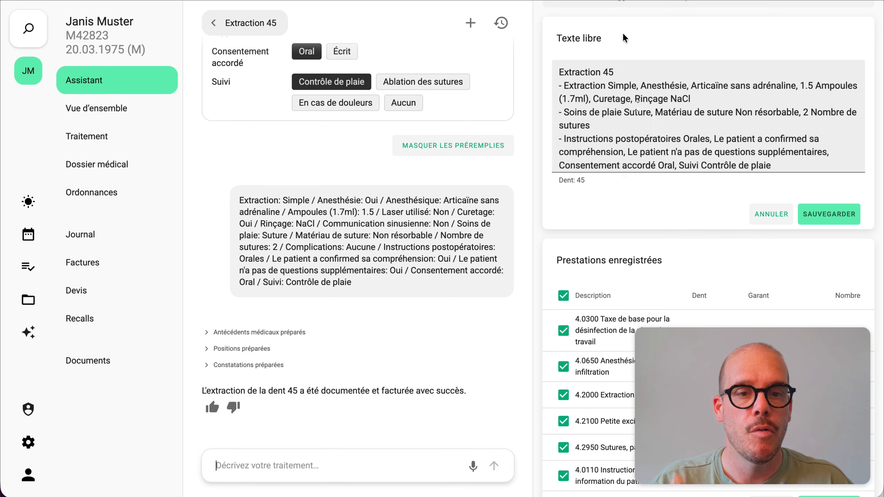
{"action": "scroll", "coordinate": [730, 121], "scroll_direction": "down", "scroll_amount": 2}
{"action": "scroll", "coordinate": [809, 152], "scroll_direction": "up", "scroll_amount": 3}
{"action": "left_click", "coordinate": [822, 225]}
Save all the proposed billing services for the extraction of tooth 45
{"action": "scroll", "coordinate": [642, 139], "scroll_direction": "down", "scroll_amount": 2}
{"action": "scroll", "coordinate": [642, 139], "scroll_direction": "down", "scroll_amount": 1}
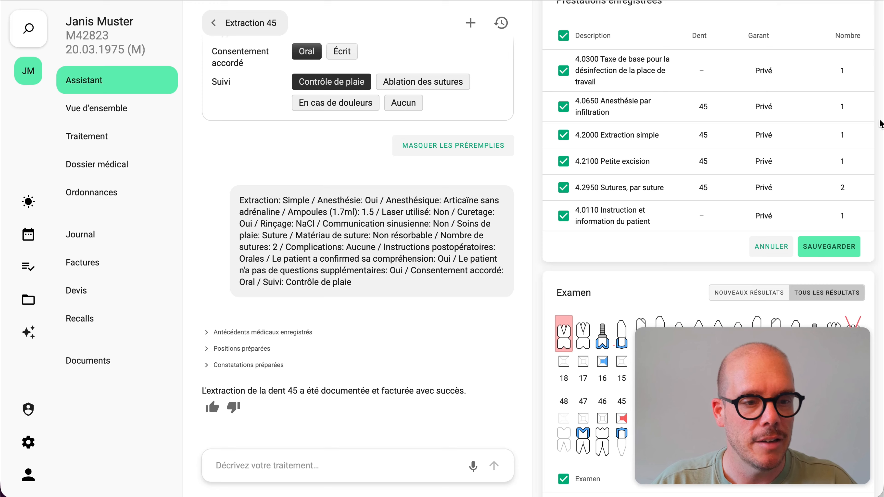
{"action": "left_click", "coordinate": [829, 246]}
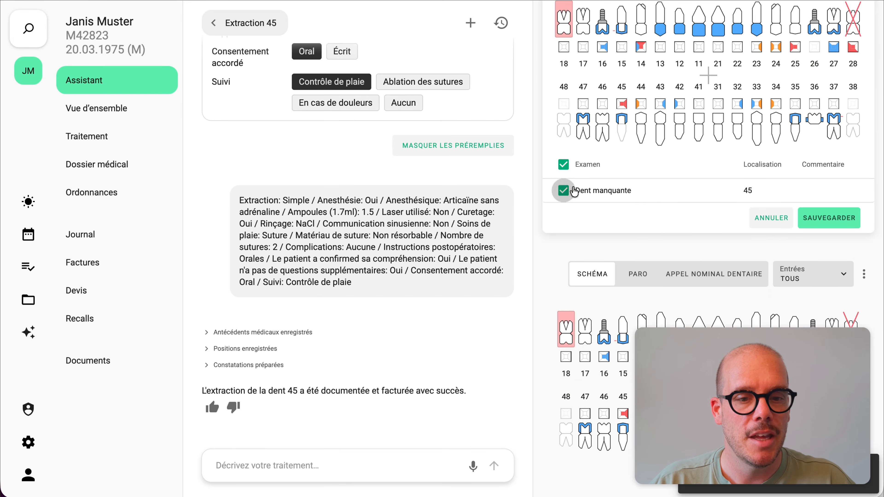
Check the Dent manquante finding for tooth 45 on the examination chart and save it
{"action": "scroll", "coordinate": [701, 192], "scroll_direction": "up", "scroll_amount": 2}
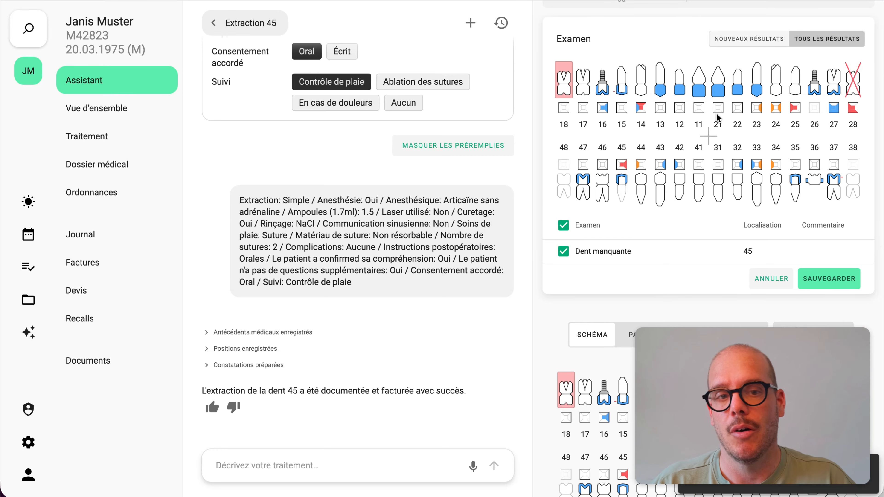
{"action": "left_click", "coordinate": [828, 281]}
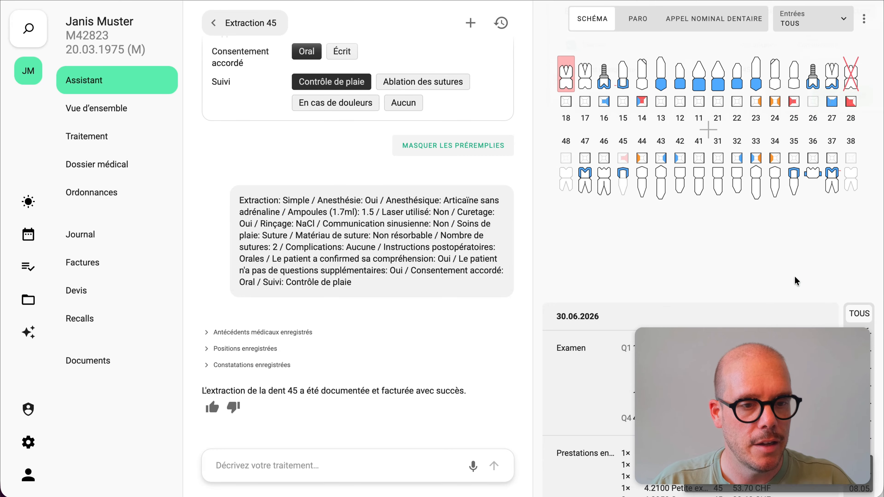
{"action": "scroll", "coordinate": [604, 182], "scroll_direction": "up", "scroll_amount": 1}
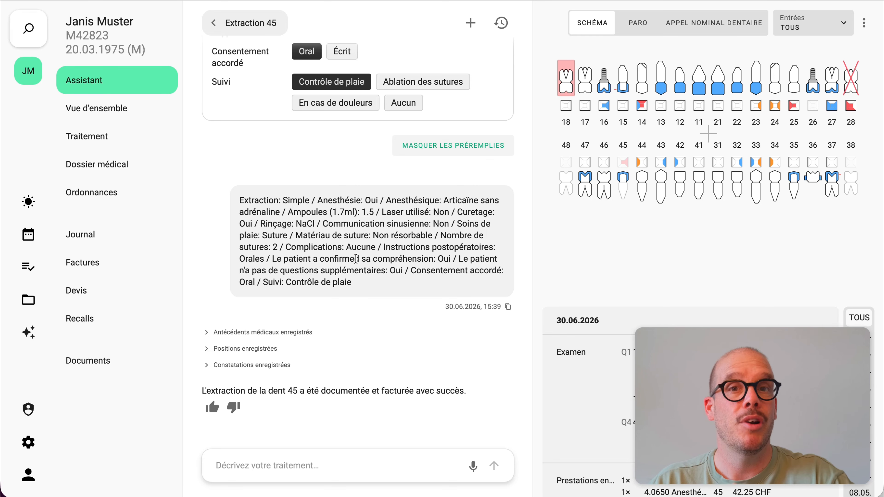
Tell the Extraction assistant "par defaut , on fait toujours 2 soutures" and leave the Extraction 45 conversation
{"action": "scroll", "coordinate": [314, 206], "scroll_direction": "up", "scroll_amount": 10}
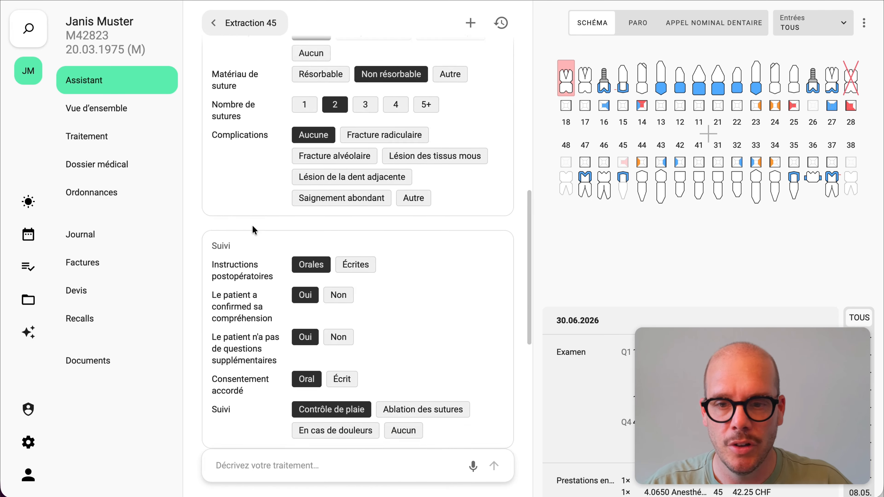
{"action": "scroll", "coordinate": [260, 165], "scroll_direction": "up", "scroll_amount": 3}
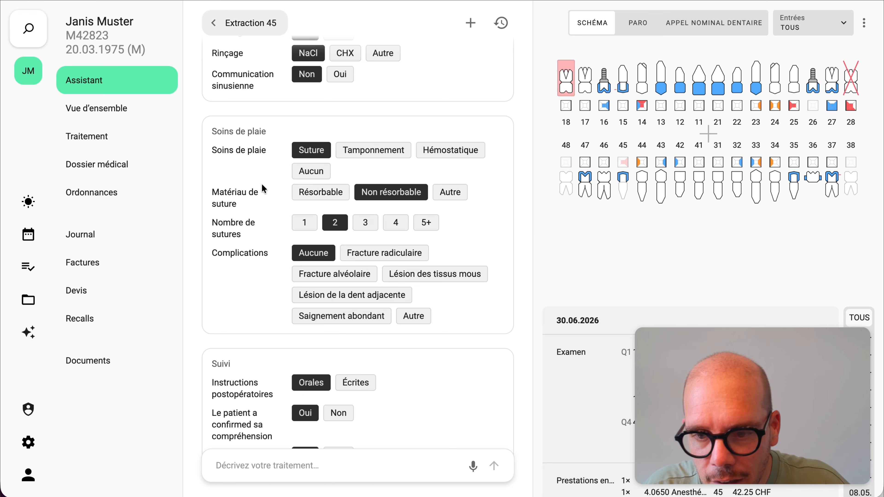
{"action": "scroll", "coordinate": [240, 230], "scroll_direction": "down", "scroll_amount": 13}
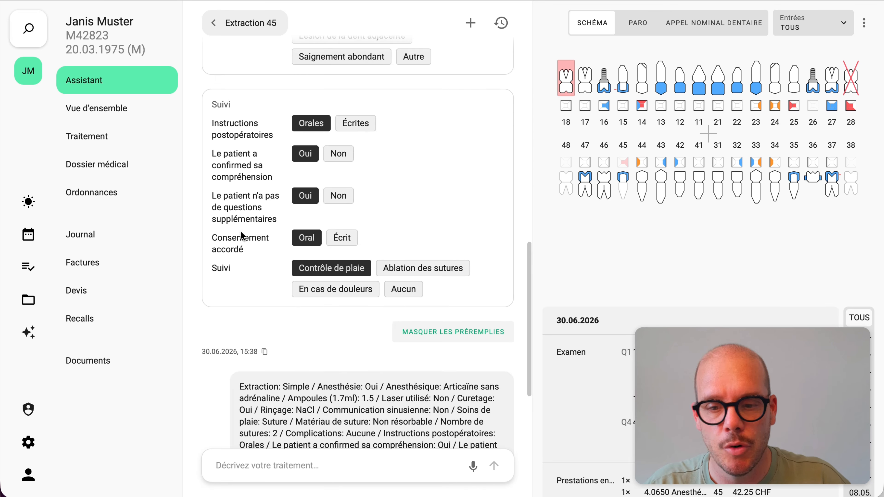
{"action": "left_click", "coordinate": [242, 474]}
{"action": "type", "text": "pa"}
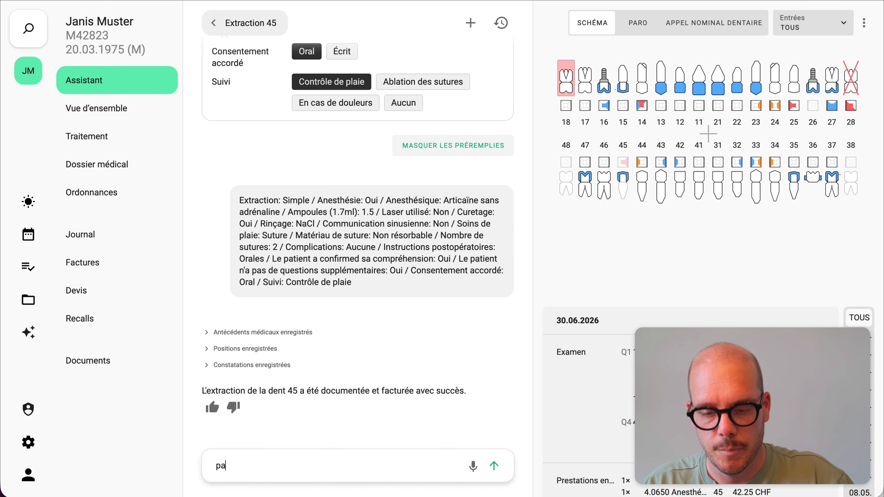
{"action": "type", "text": ", on fait toujo"}
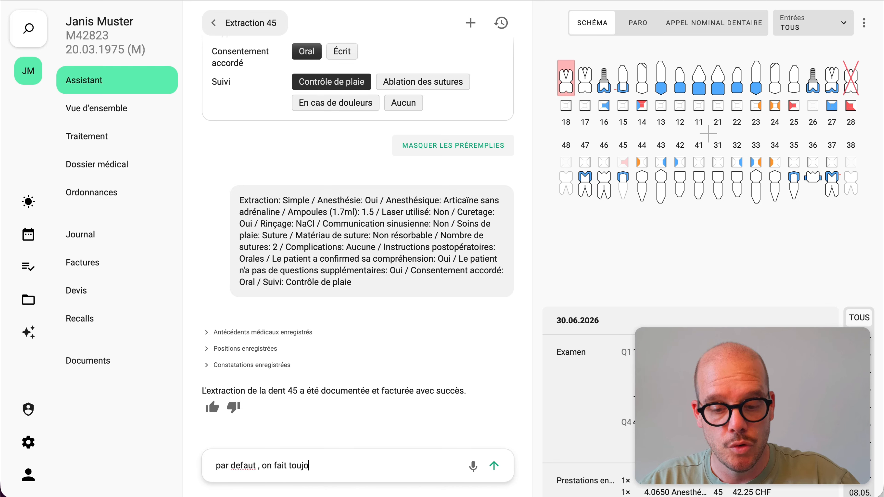
{"action": "type", "text": "urs 2 soutures"}
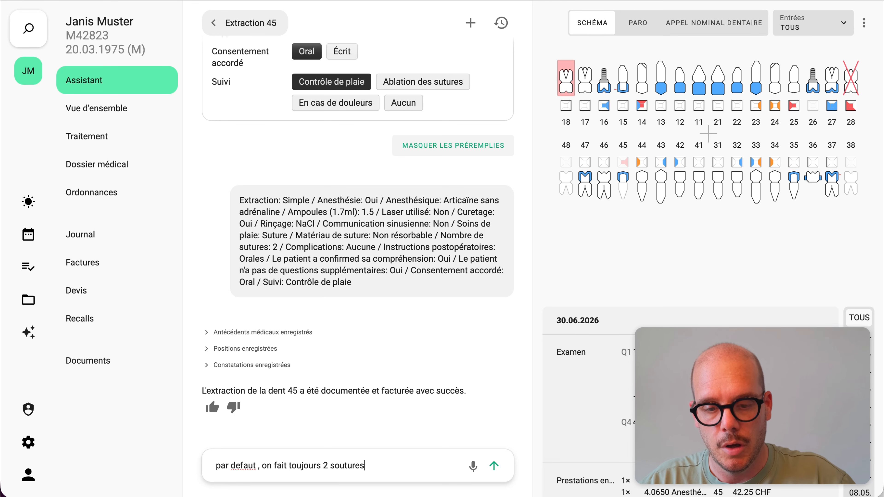
{"action": "key", "text": "Return"}
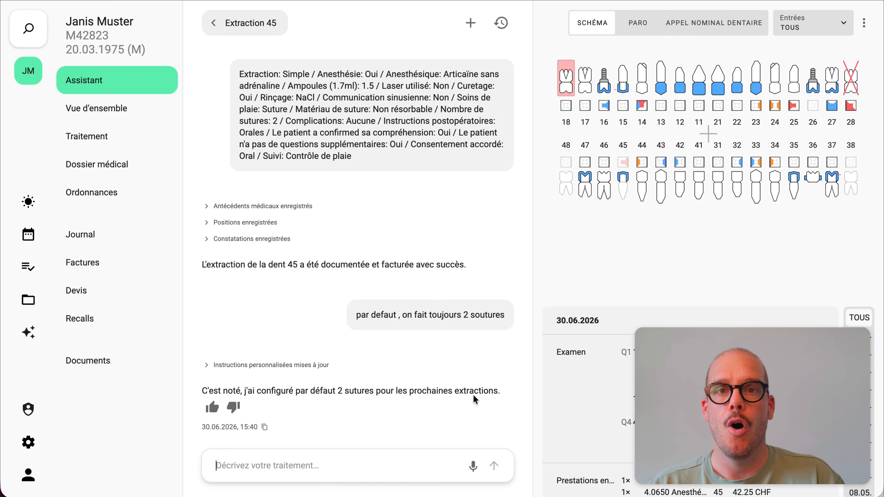
{"action": "left_click", "coordinate": [236, 24]}
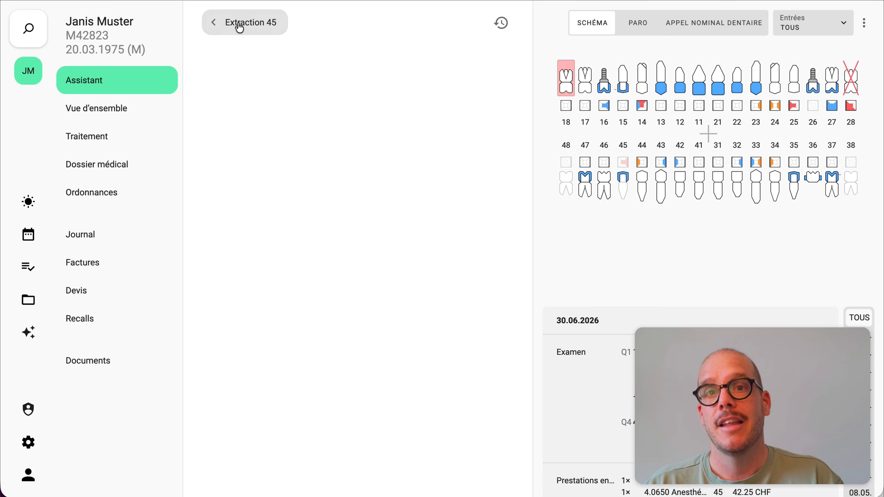